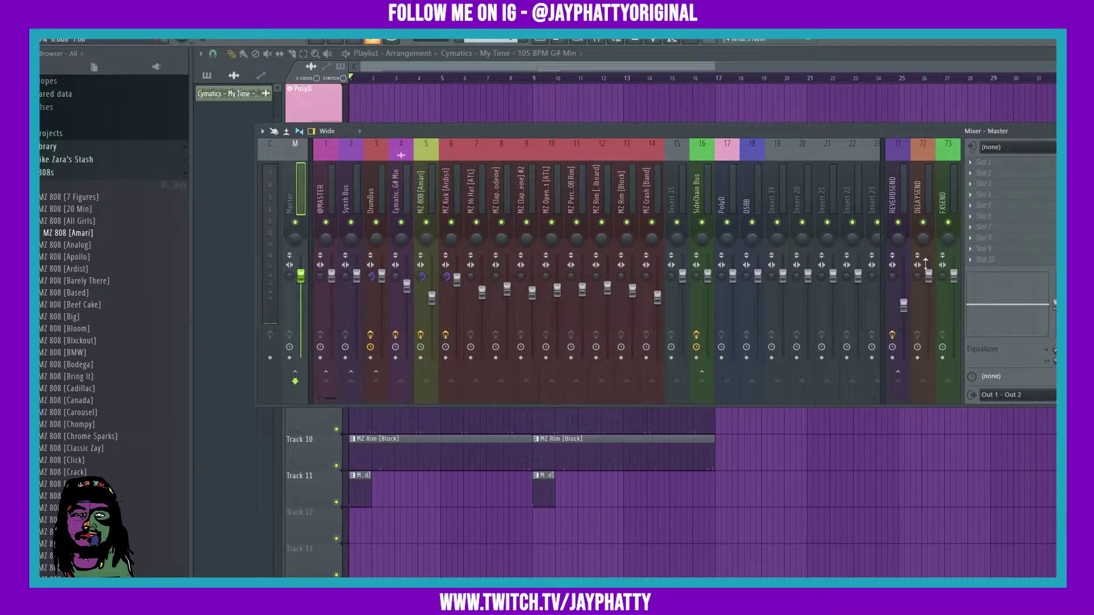
Step: Load Fruity Limiter, Fruity Soft Clipper and Fruity Compressor on the Master track in slots 10, 9 and 8 respectively
left_click_drag(453, 135, 419, 220)
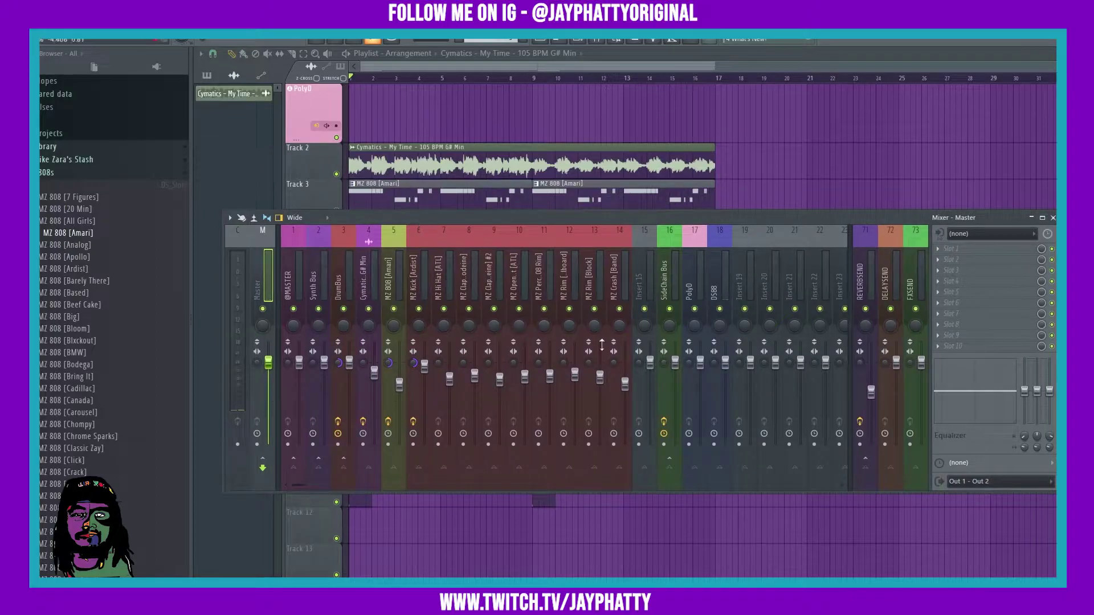
left_click(965, 356)
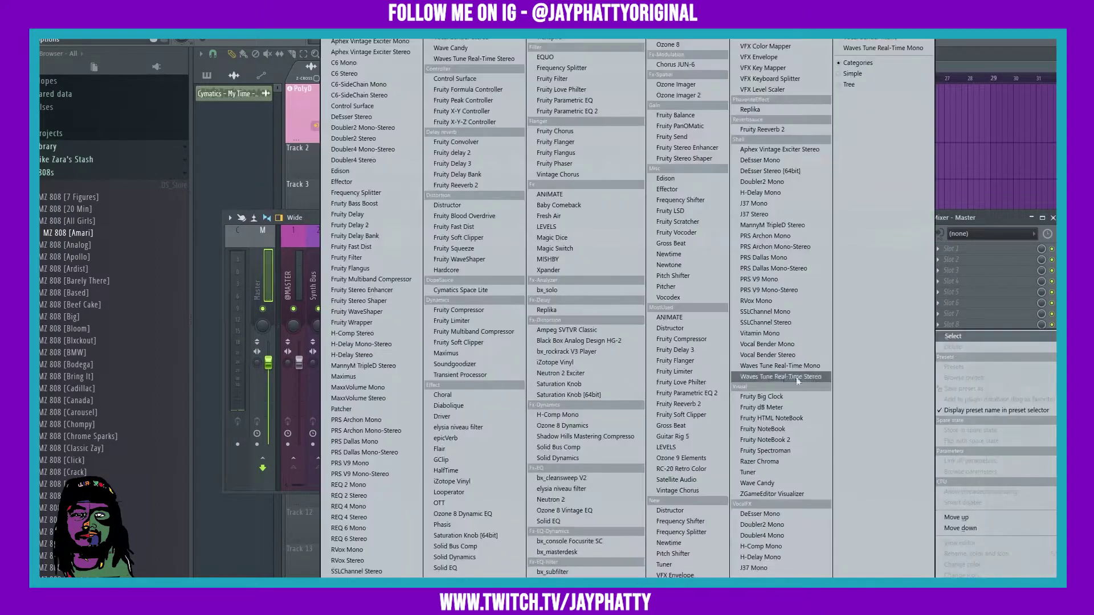
left_click(660, 374)
left_click(944, 340)
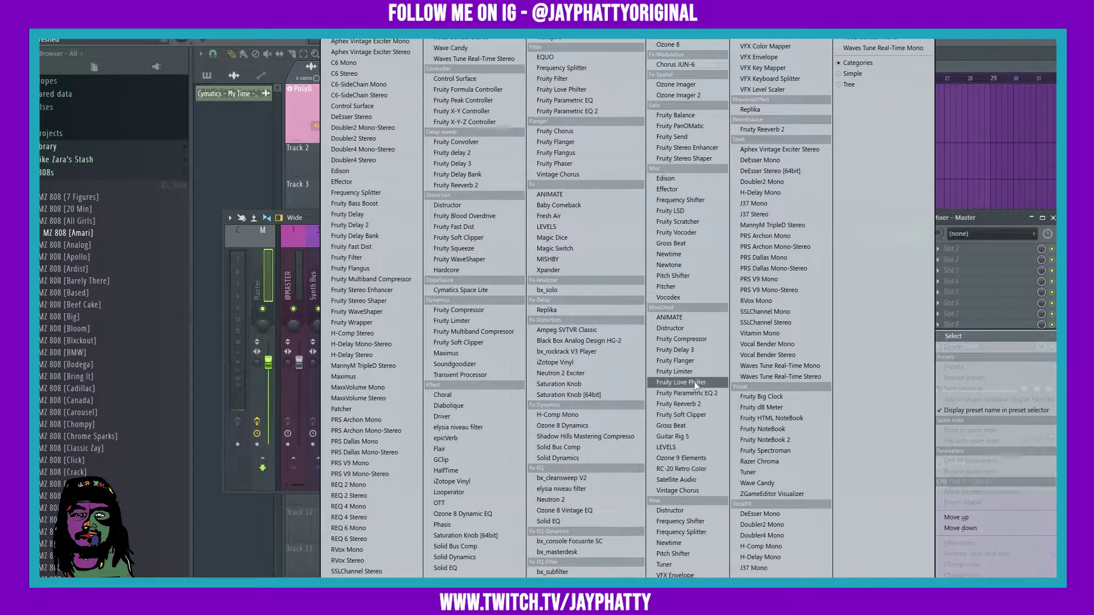
left_click(702, 414)
left_click(953, 324)
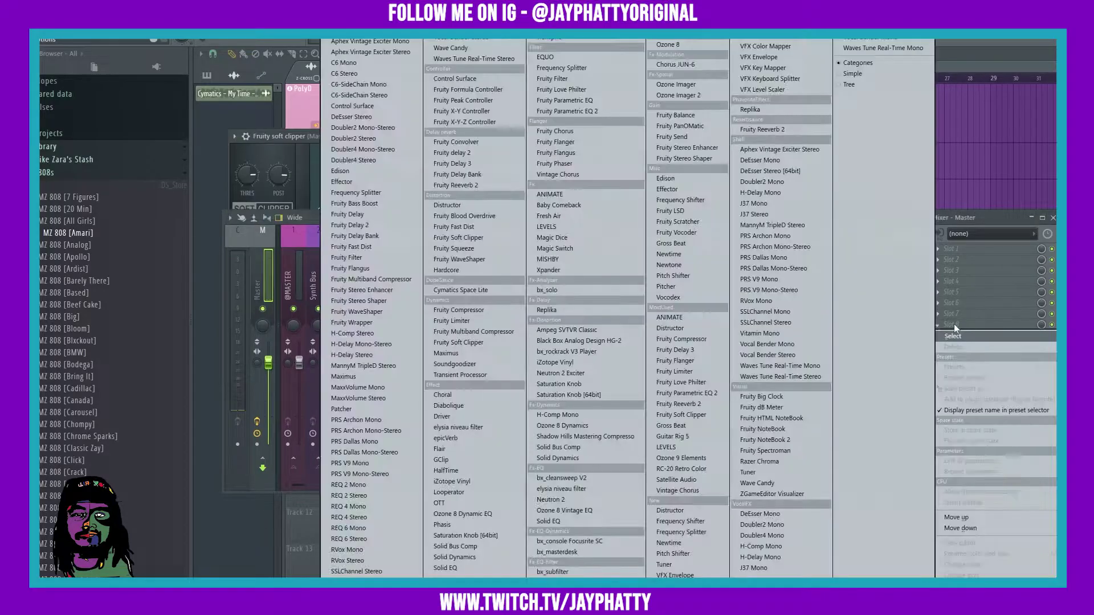
left_click(696, 338)
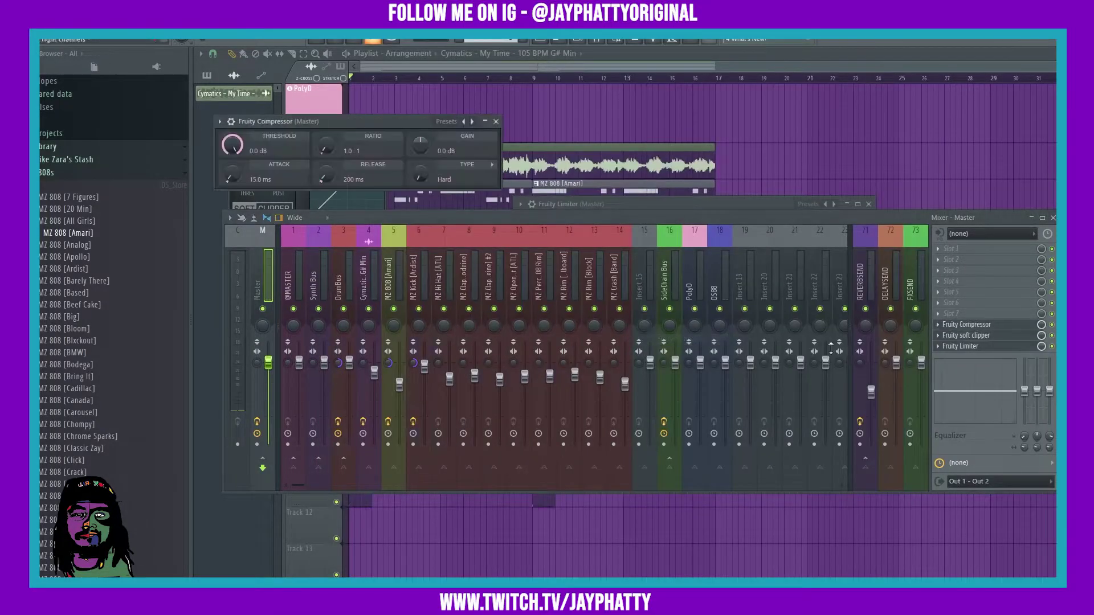
Step: Set the Master's Fruity Compressor to a 5.4:1 ratio, 44.1 ms attack, 232 ms release and -15.9 dB threshold during playback
left_click_drag(286, 121, 587, 167)
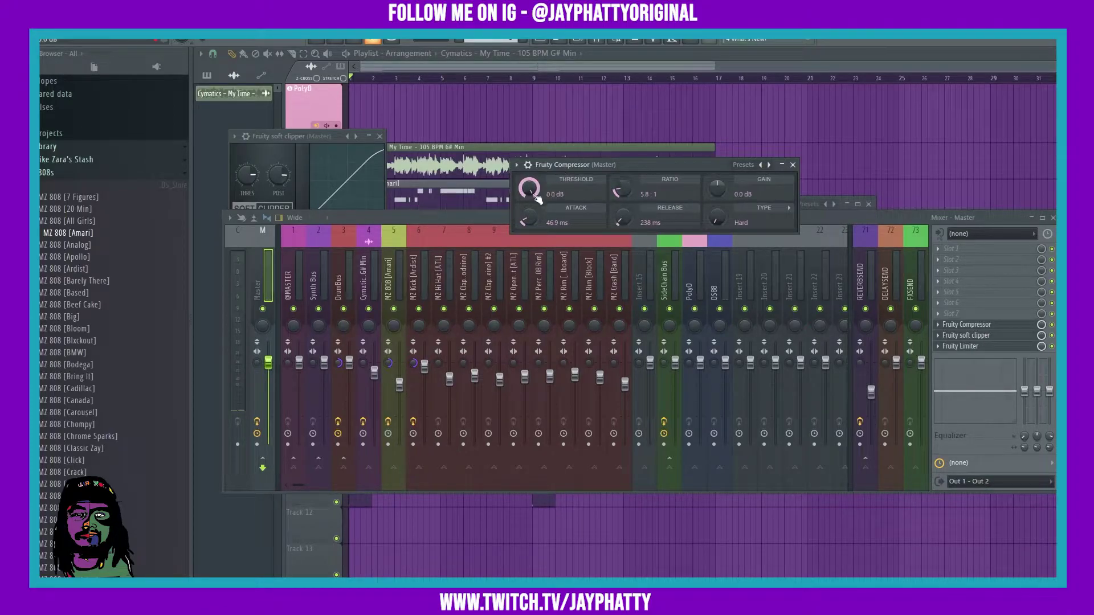
key("space")
left_click_drag(626, 192, 627, 225)
left_click_drag(531, 221, 531, 222)
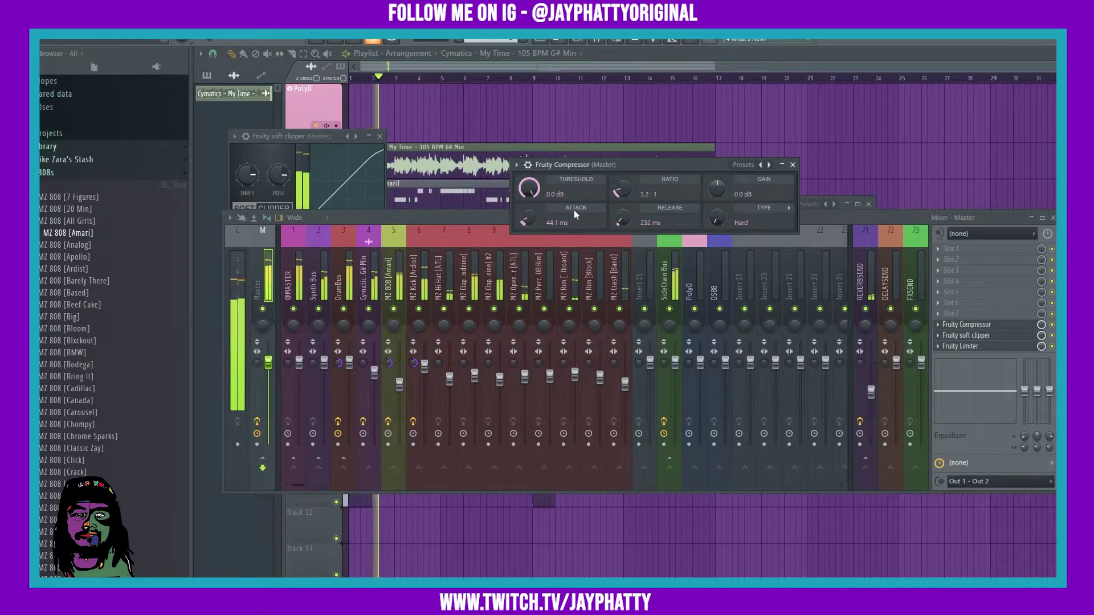
left_click_drag(622, 191, 622, 189)
left_click_drag(529, 188, 528, 207)
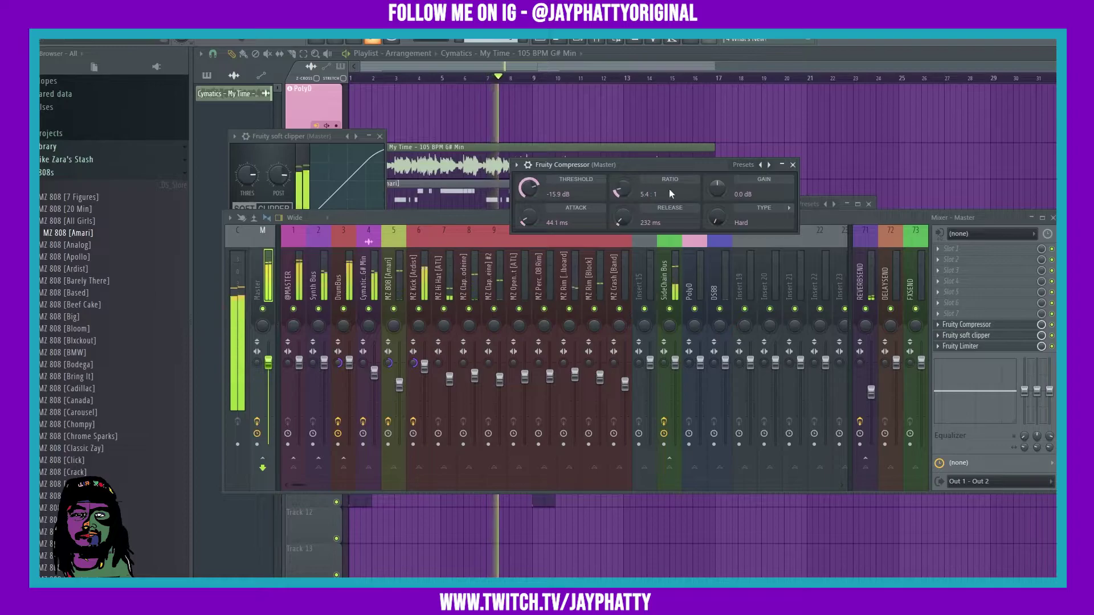
key("space")
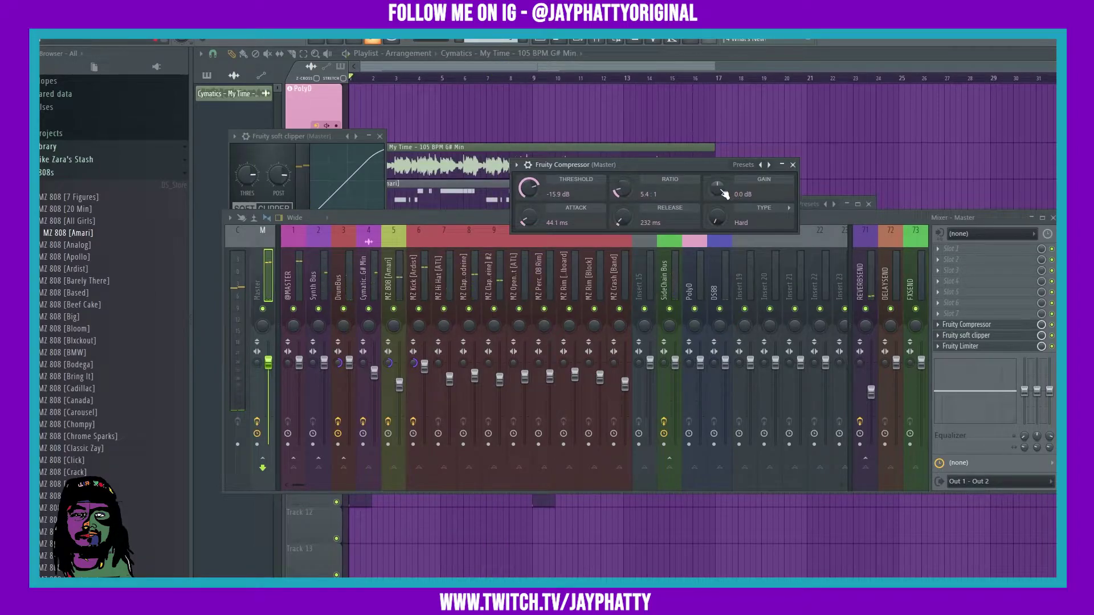
Step: During playback, set the compressor's gain to 2.8 dB and its threshold to -14.6 dB
key("space")
left_click_drag(725, 194, 725, 186)
left_click_drag(528, 188, 528, 184)
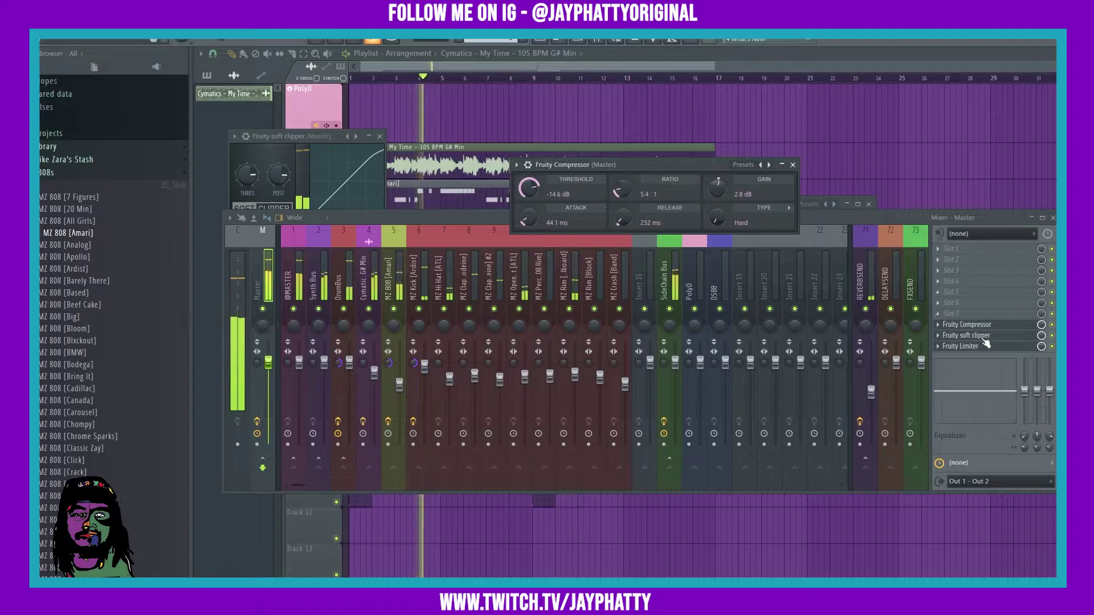
key("space")
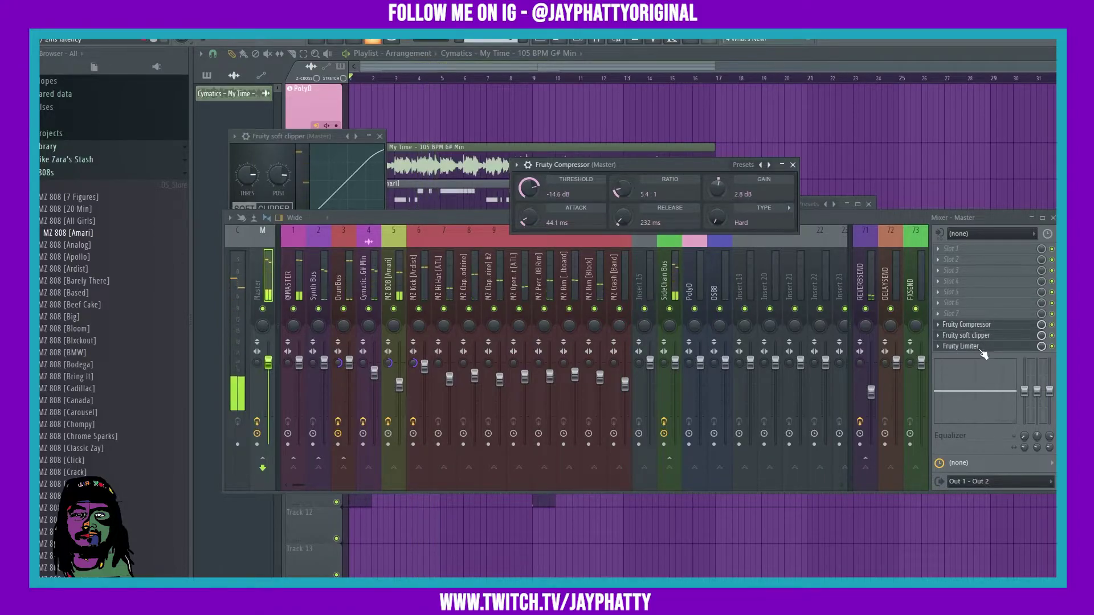
Step: Put the Master's Fruity Limiter in LIMIT mode and turn its ceiling up fully, adjusting the saturation as well
left_click(963, 347)
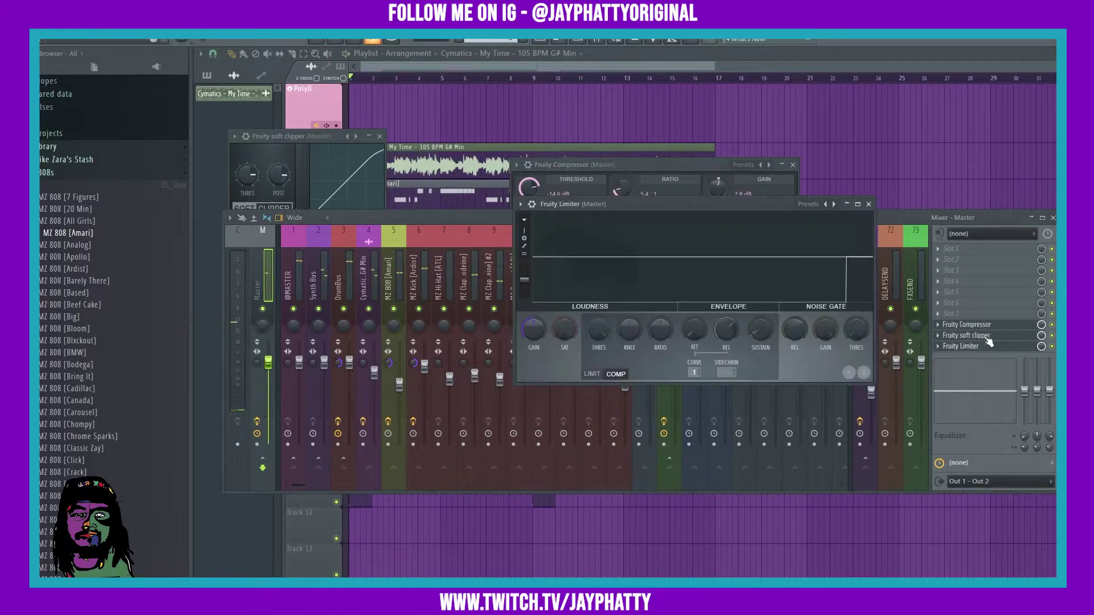
left_click(988, 336)
left_click(988, 337)
left_click(633, 207)
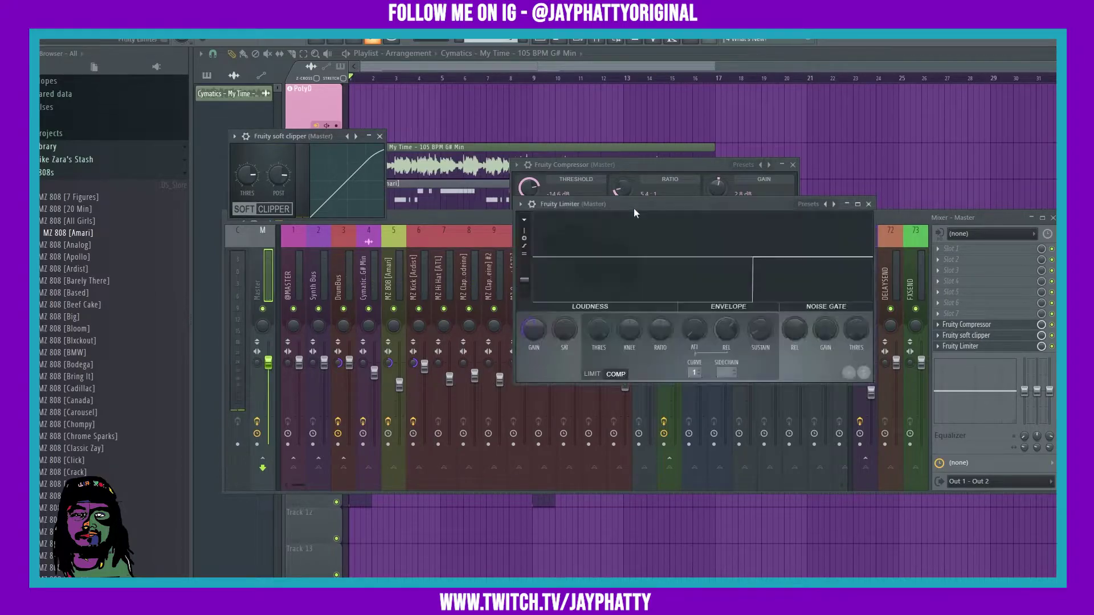
left_click(592, 374)
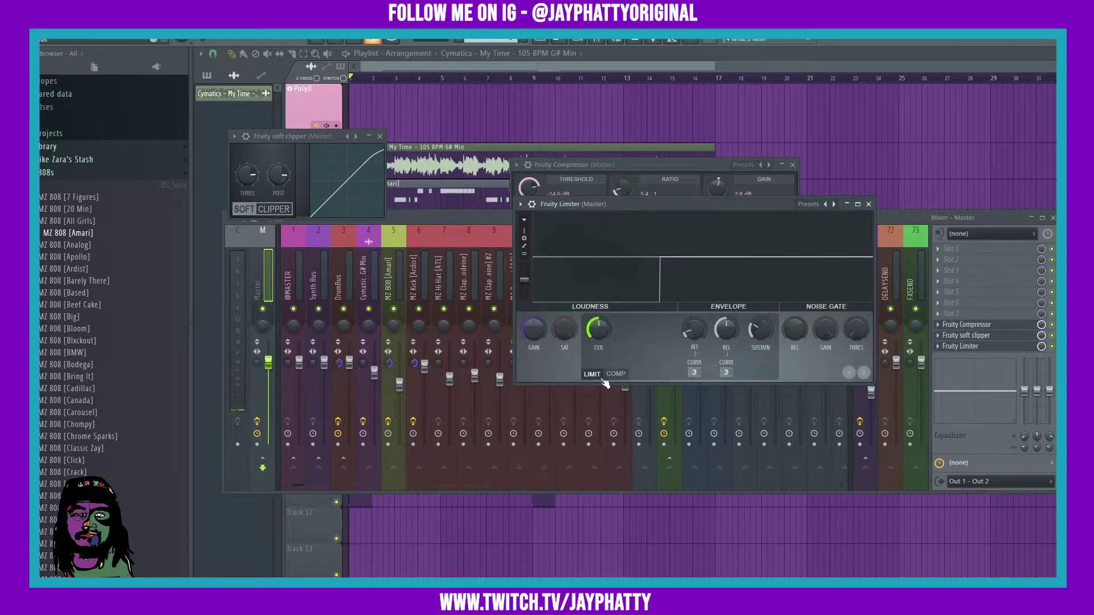
left_click_drag(597, 341, 597, 328)
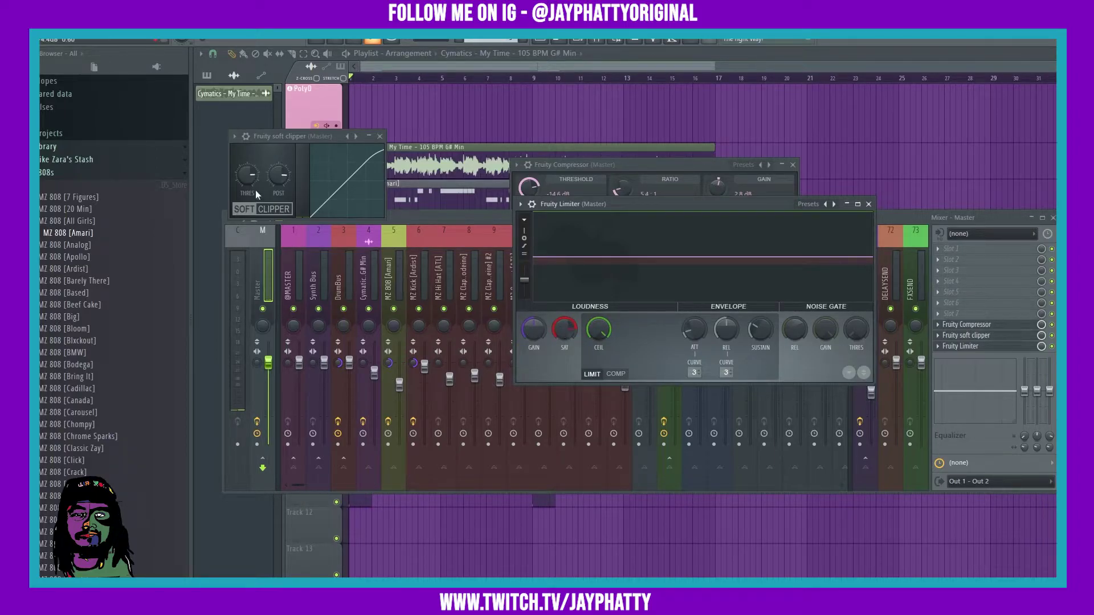
Step: Lower the Fruity Soft Clipper's threshold and adjust its post level while playing the beat
left_click_drag(269, 152, 304, 242)
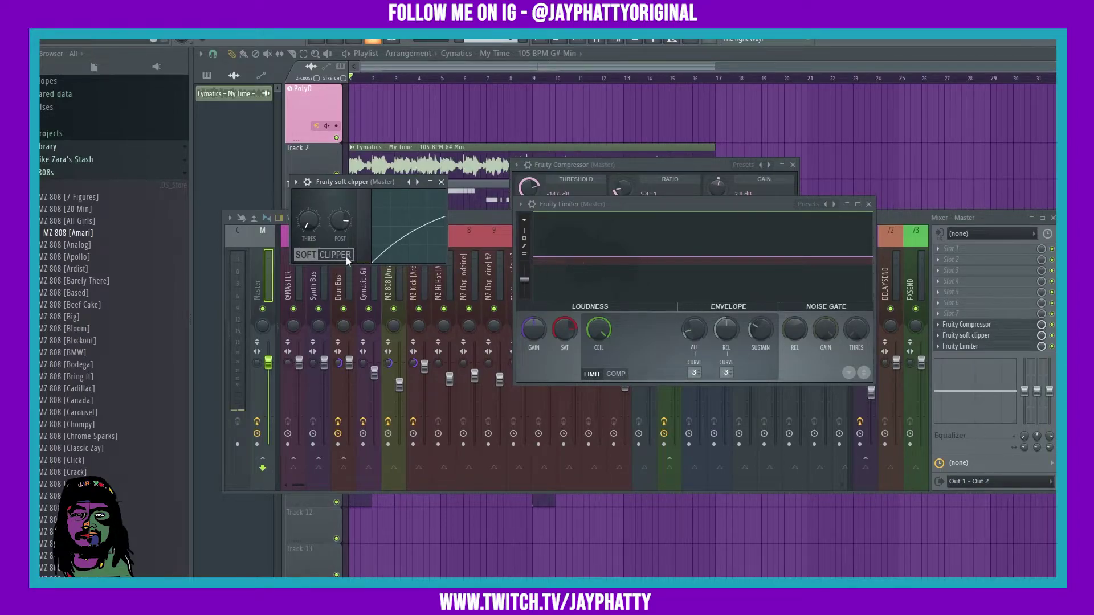
key("space")
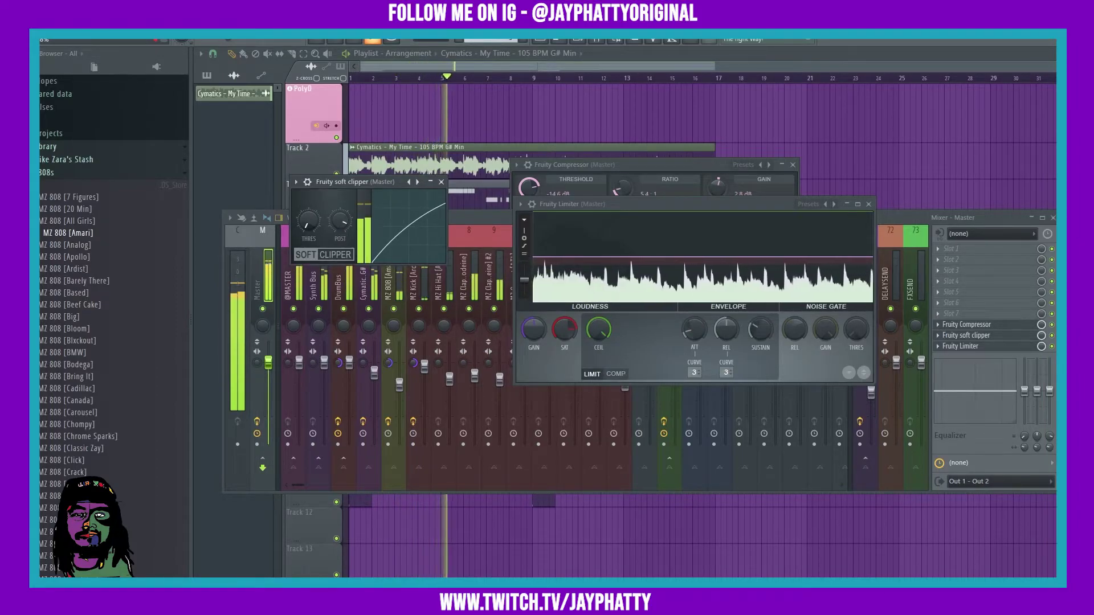
Step: Lower the Cymatics G# Min track's fader slightly and raise the Master compressor's gain to 3.7 dB
left_click(353, 366)
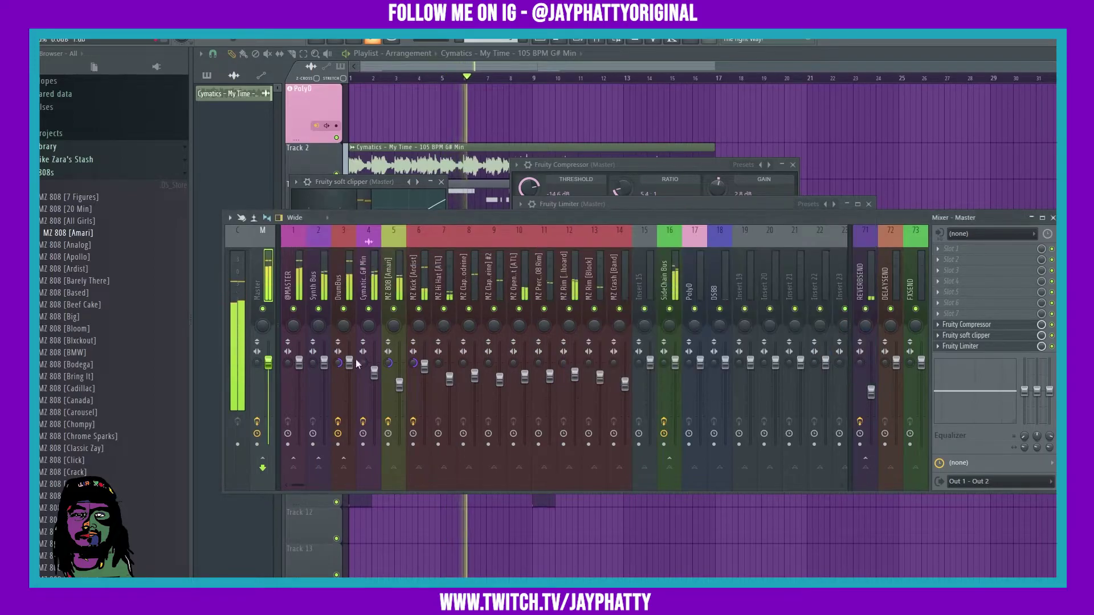
left_click(374, 374)
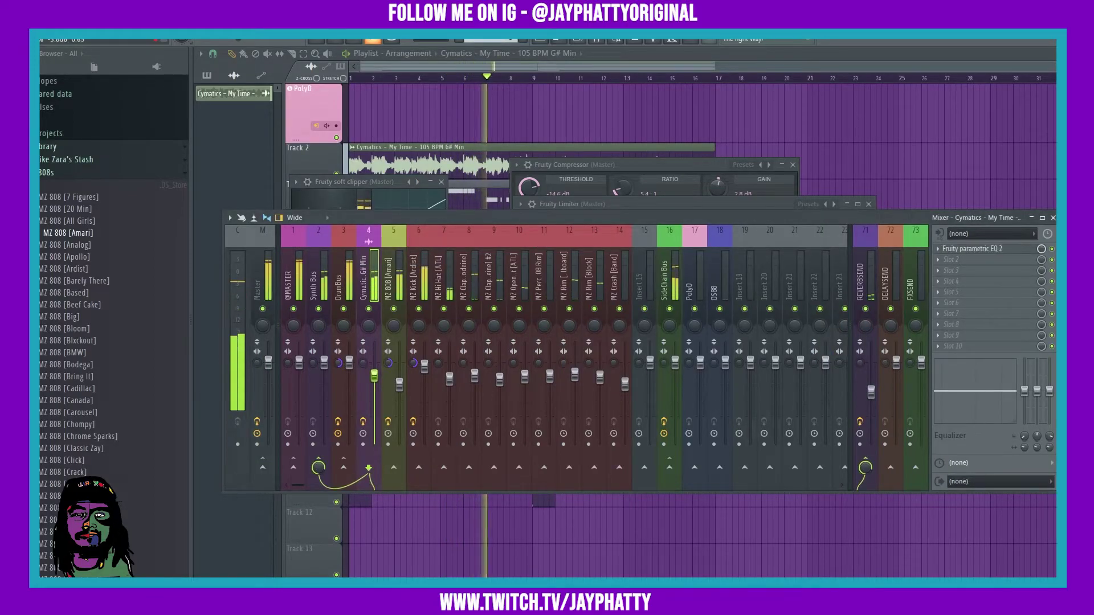
left_click(583, 165)
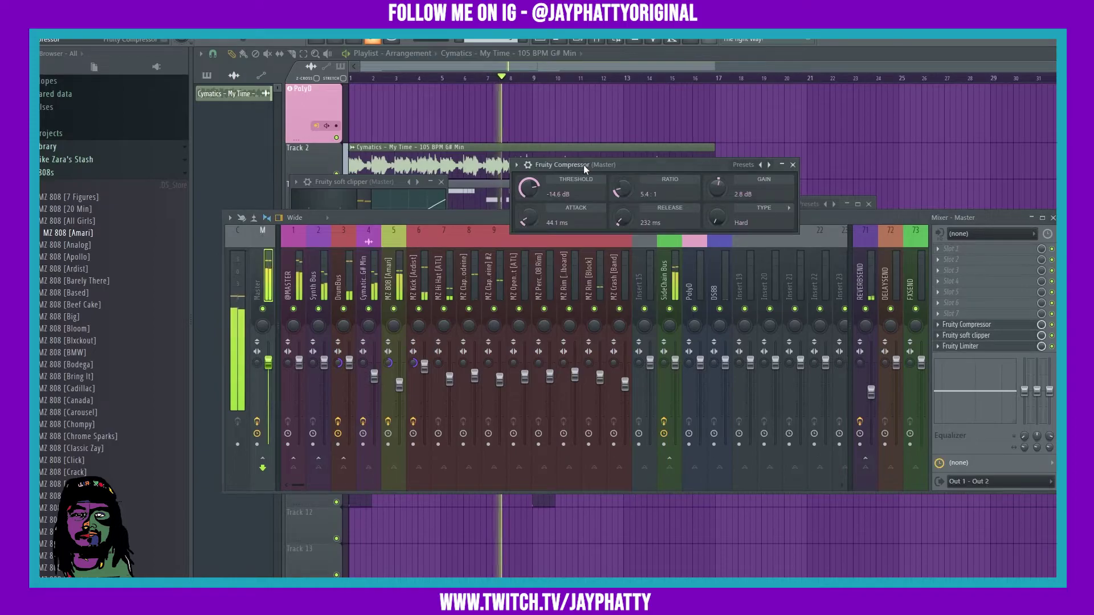
left_click(359, 181)
left_click_drag(725, 197, 723, 192)
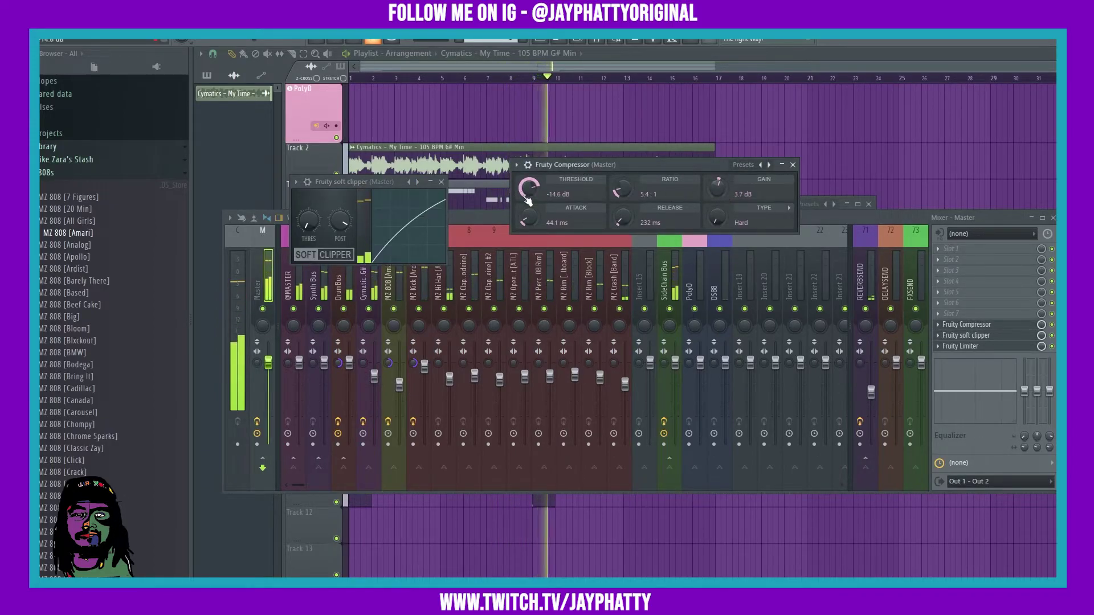
Step: Check the levels in the Master's Fruity Limiter and Fruity Soft Clipper during playback, and stop playback
left_click(968, 346)
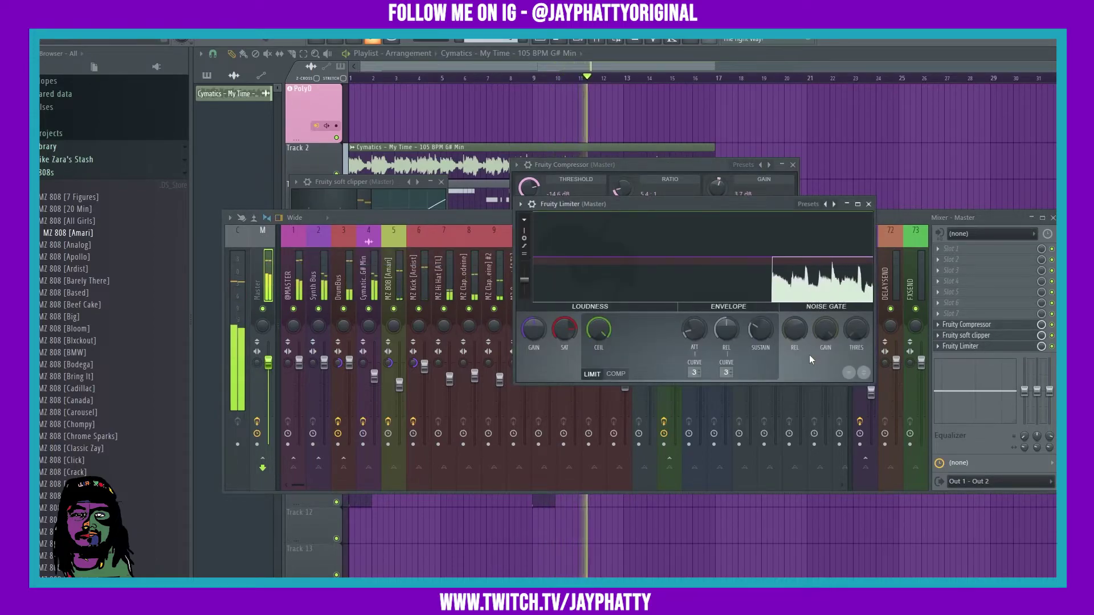
left_click(974, 336)
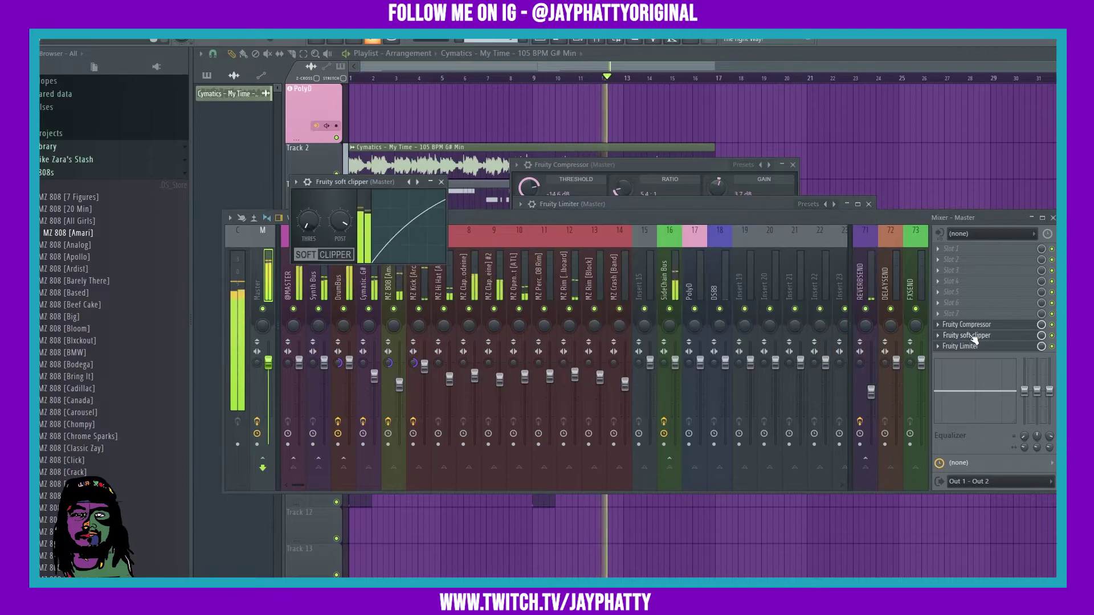
left_click(965, 347)
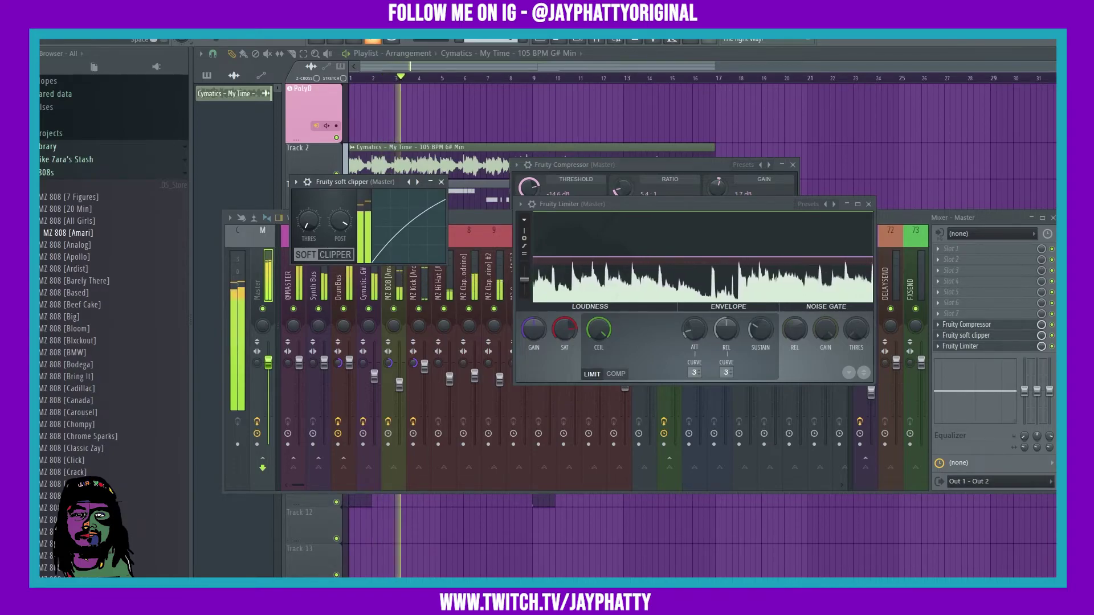
key("space")
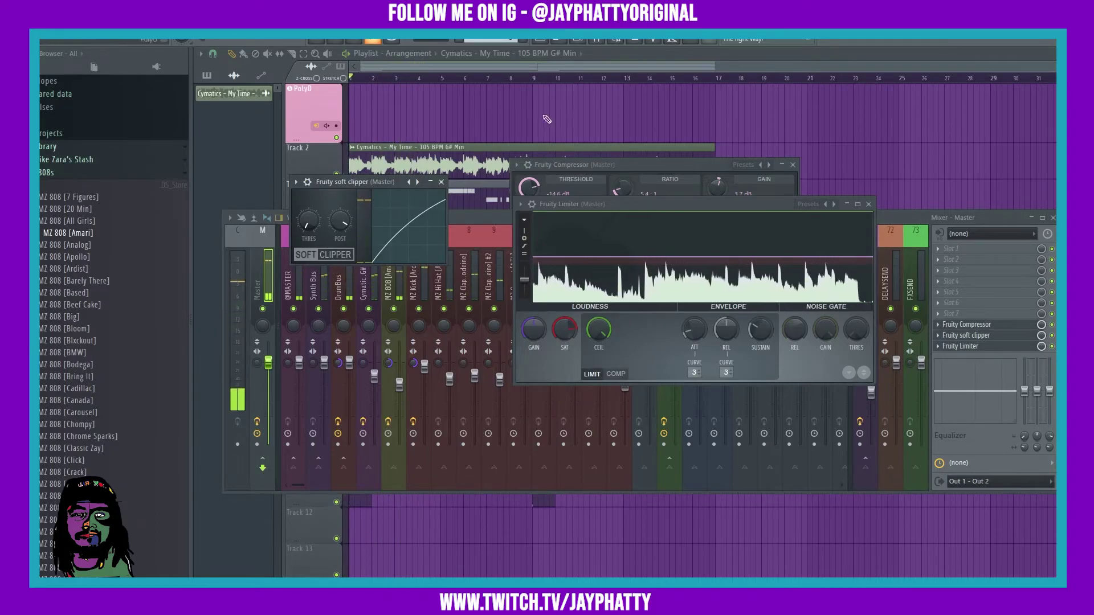